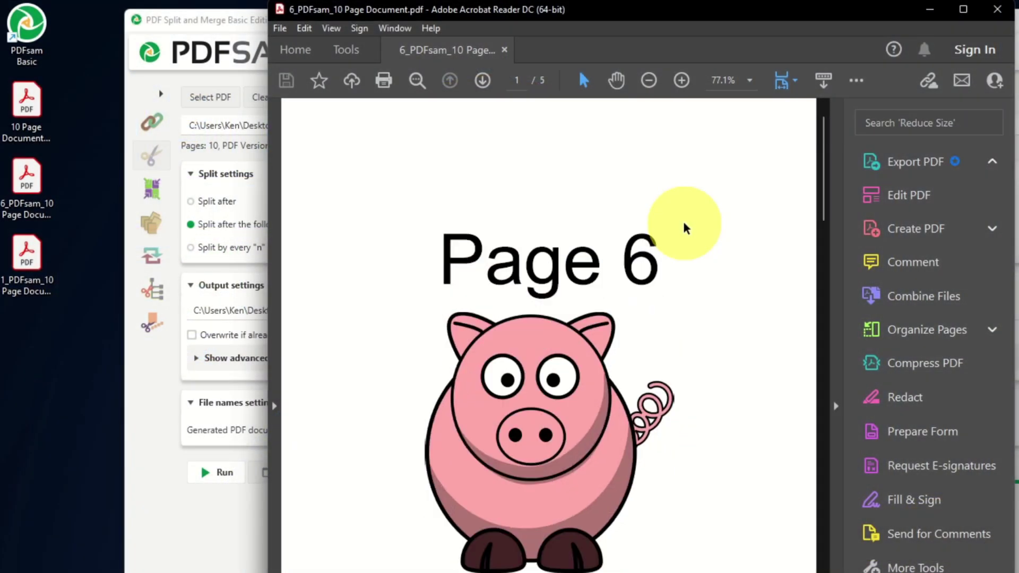
Scroll through 6_PDFsam_10 Page Document.pdf, the split file starting at Page 6, in Acrobat Reader
scroll(684, 229, down, 10)
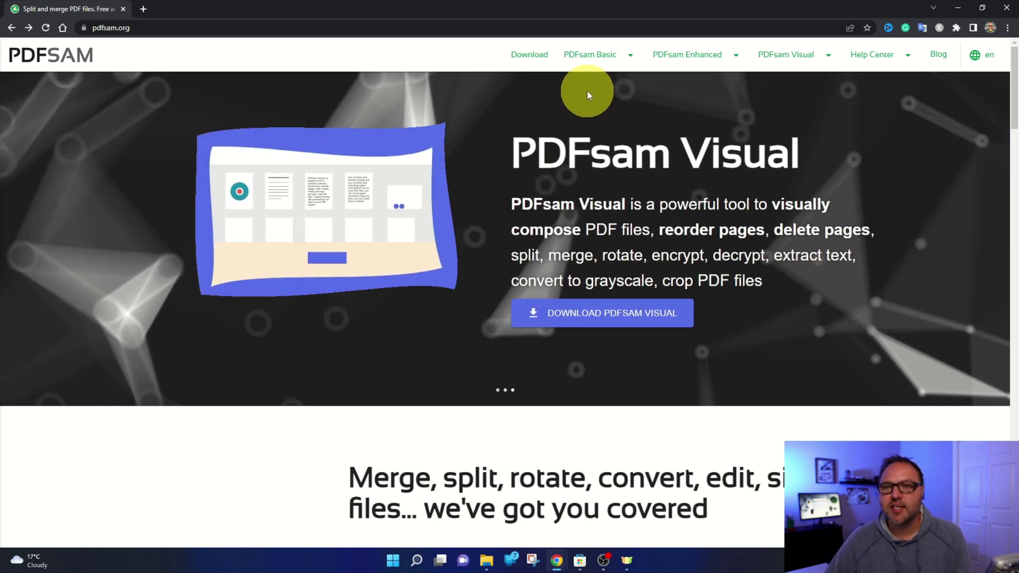
Go to the PDFsam Basic download page on pdfsam.org and scroll through its download options
mouse_move(590, 59)
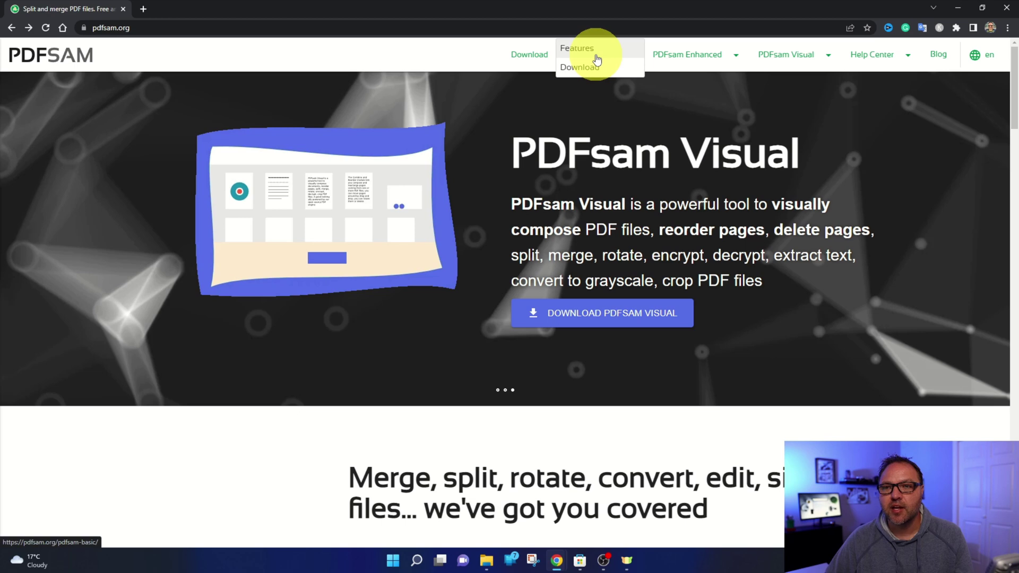
click(593, 68)
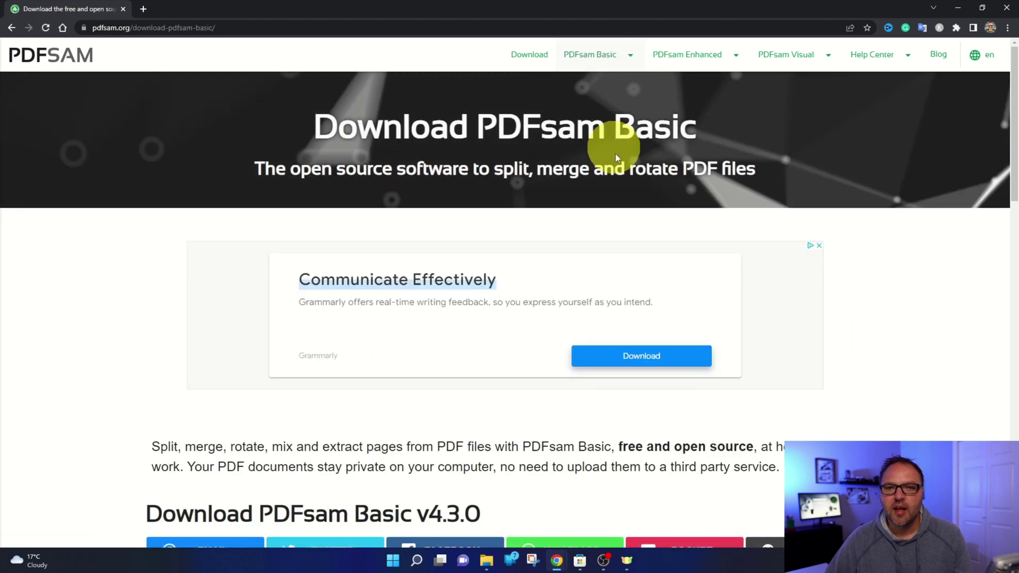
scroll(801, 171, down, 4)
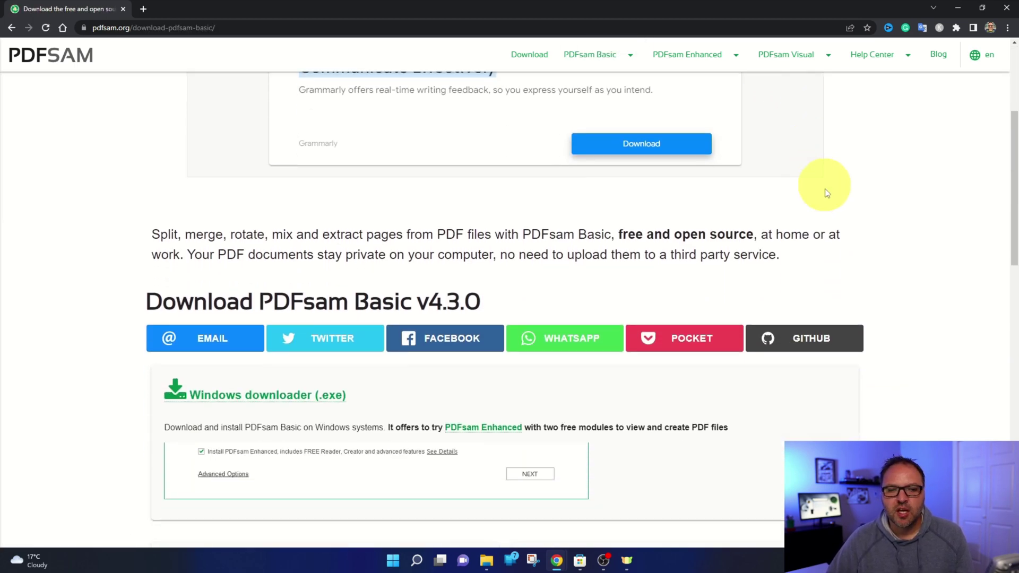
scroll(834, 207, down, 4)
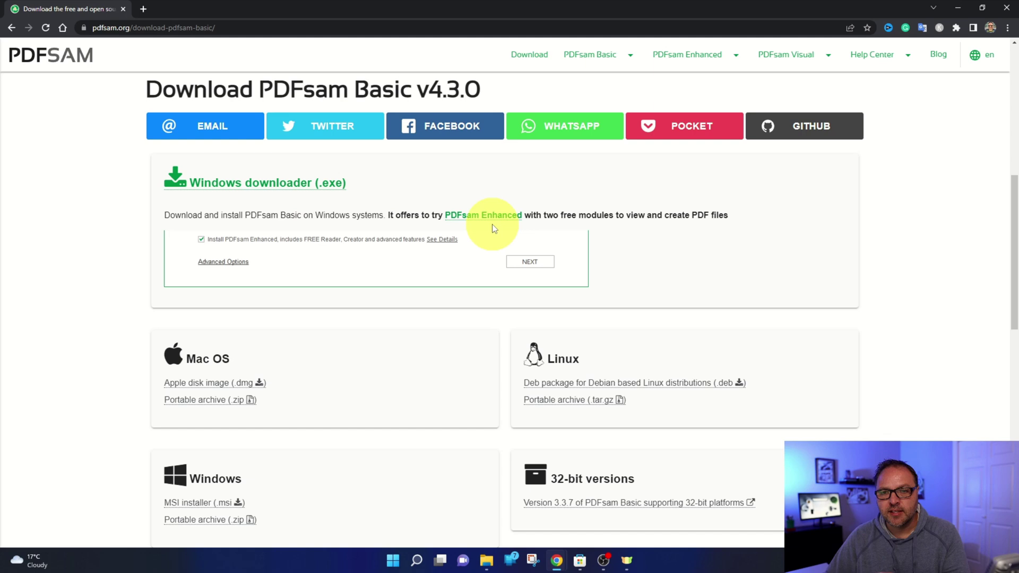
scroll(702, 212, down, 3)
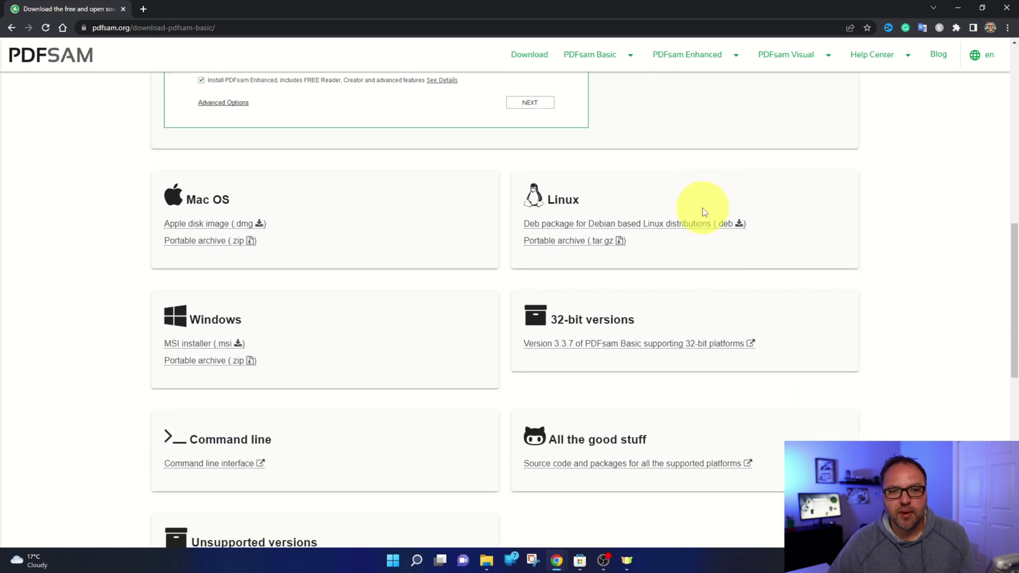
scroll(719, 244, down, 2)
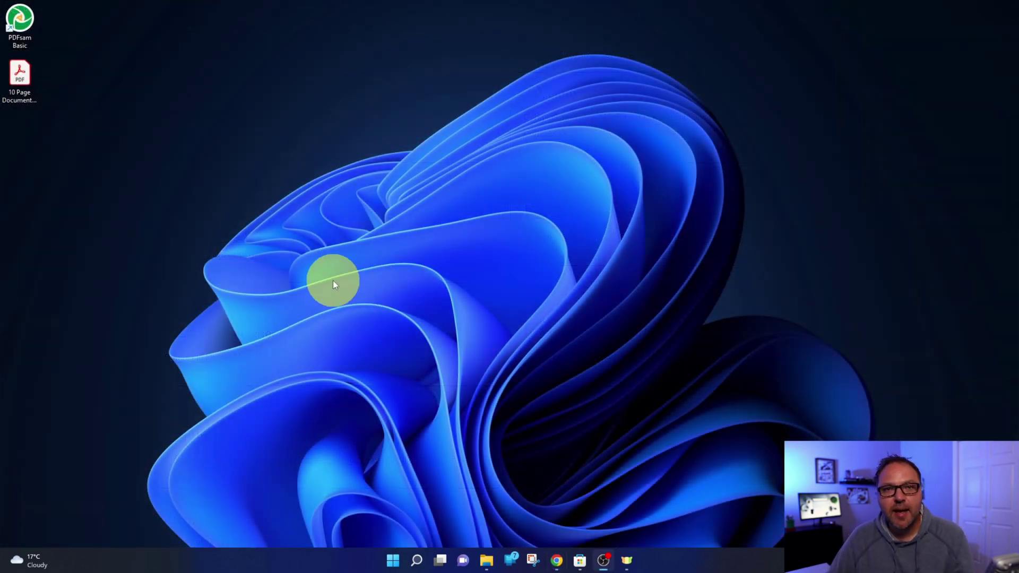
Launch PDFsam Basic from its desktop shortcut to reach the modules dashboard
double_click(23, 27)
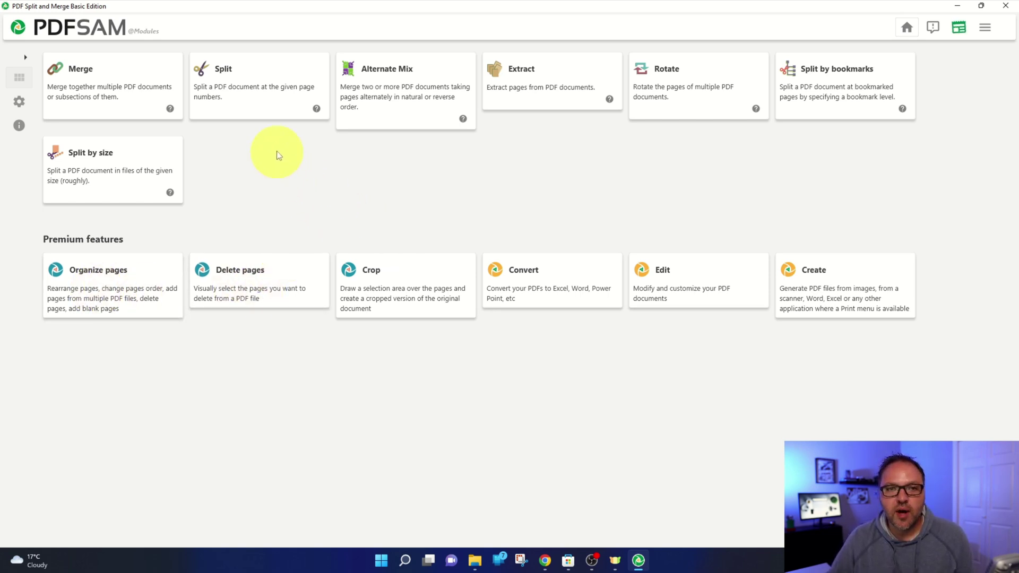
Open the Split module and bring up its PDF file picker
click(258, 88)
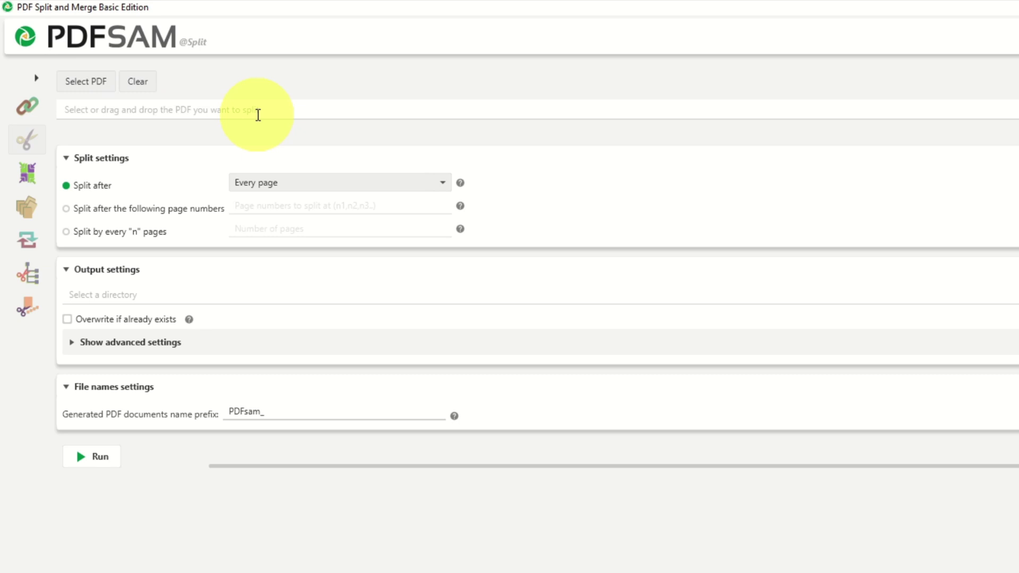
click(84, 84)
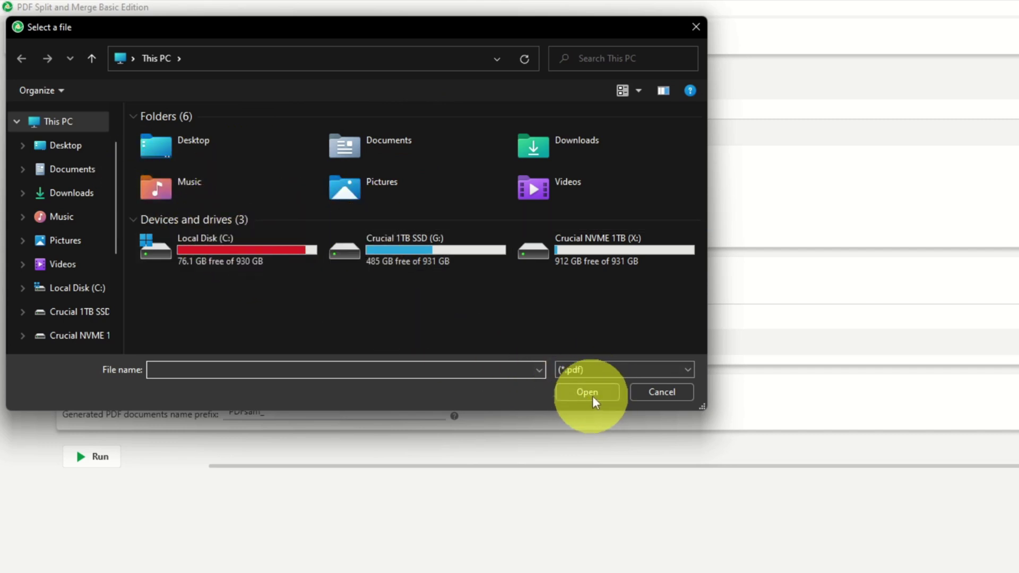
Preview 10 Page Document.pdf in Acrobat Reader, then drag it into PDFsam's Split input field
click(696, 26)
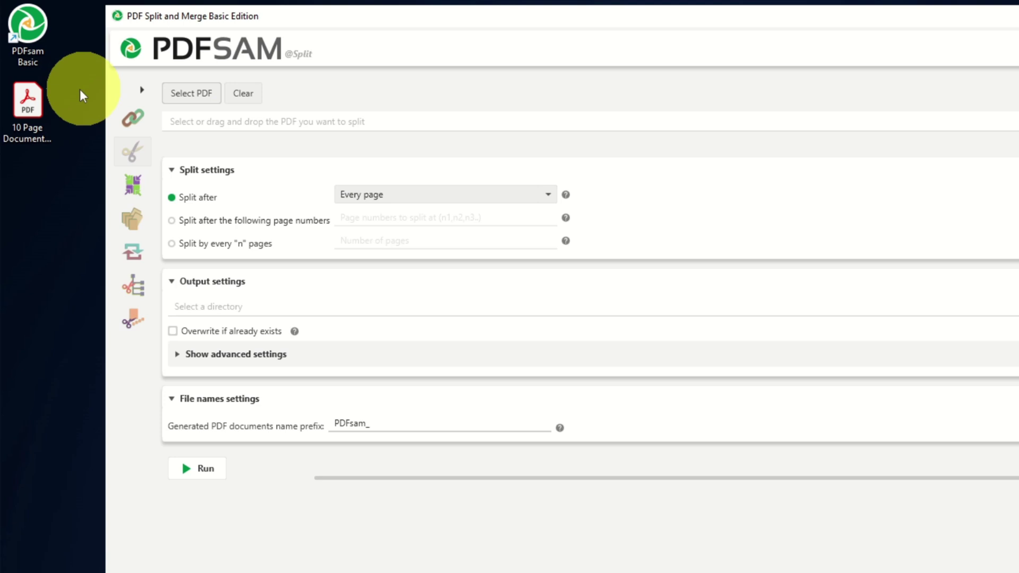
double_click(24, 107)
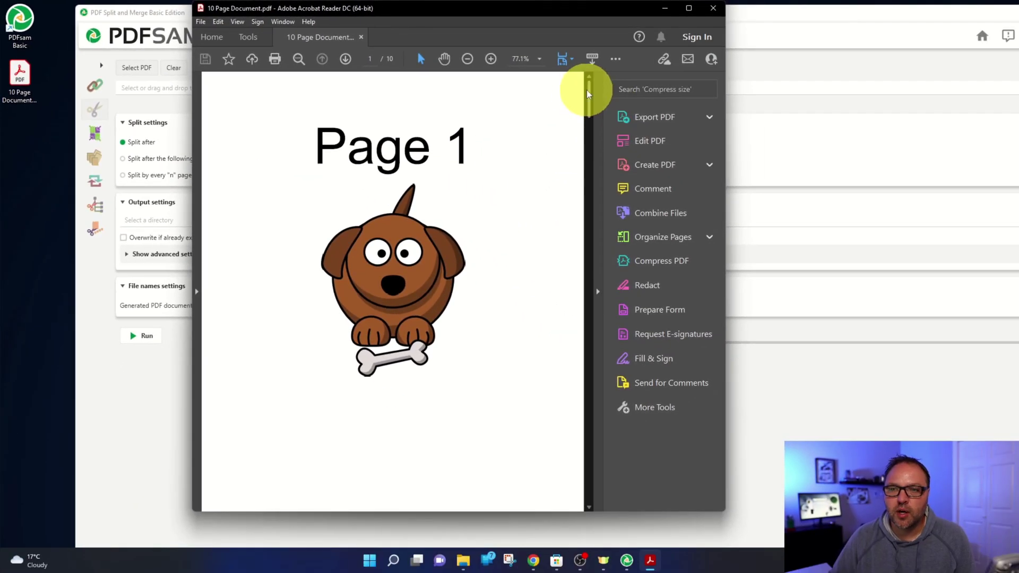
mouse_move(589, 88)
mouse_down()
mouse_move(581, 201)
mouse_move(592, 451)
mouse_move(601, 165)
mouse_move(590, 77)
mouse_up()
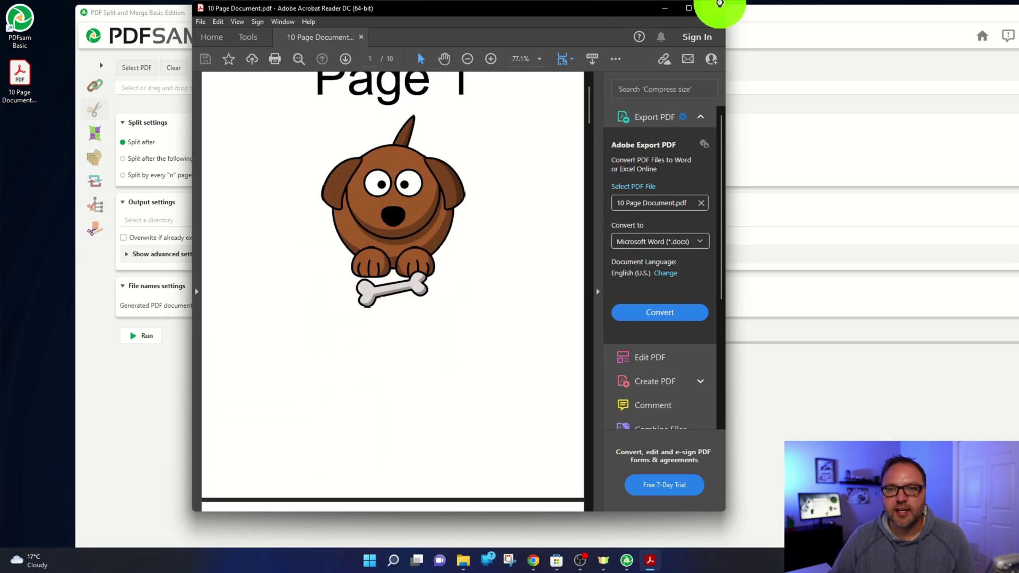
click(714, 8)
drag(39, 82, 239, 86)
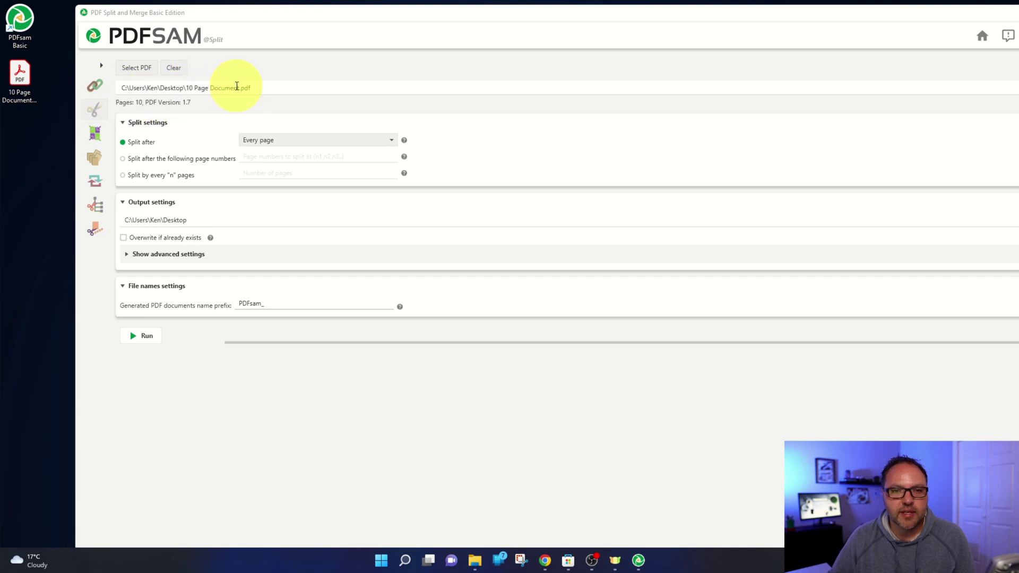
Maximize PDFsam and switch from Every page to 'Split after the following page numbers'
double_click(844, 13)
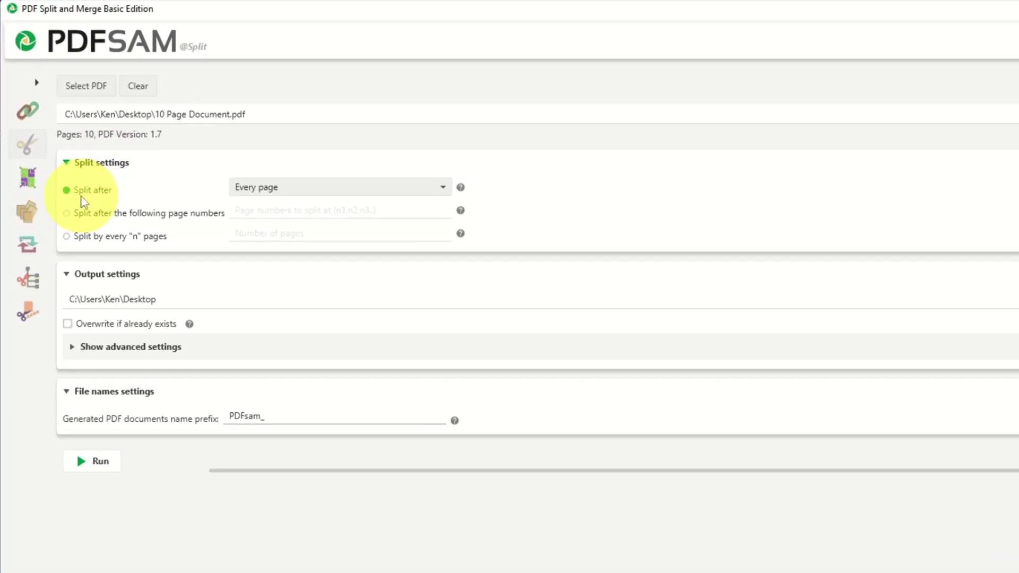
click(322, 192)
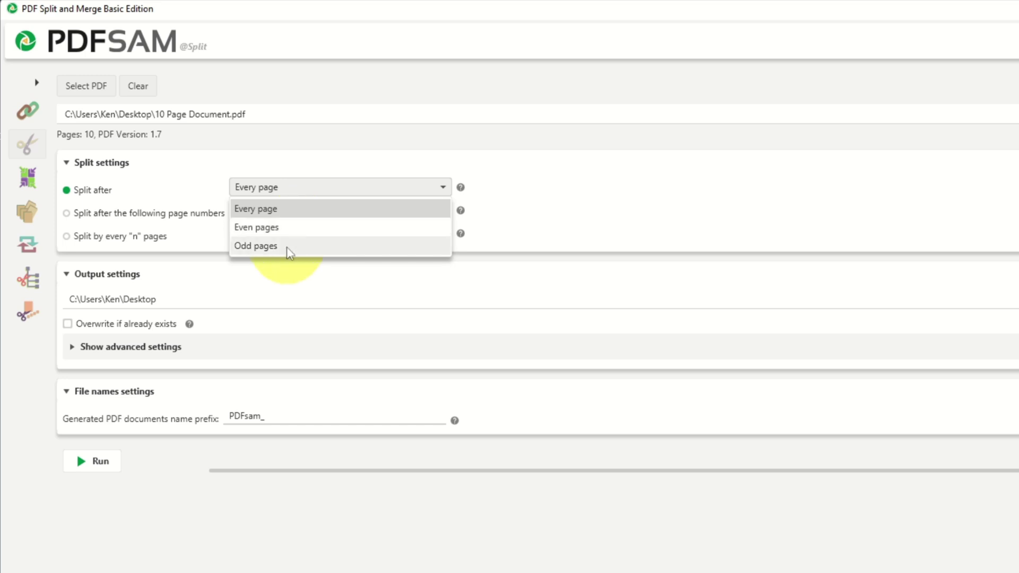
click(575, 181)
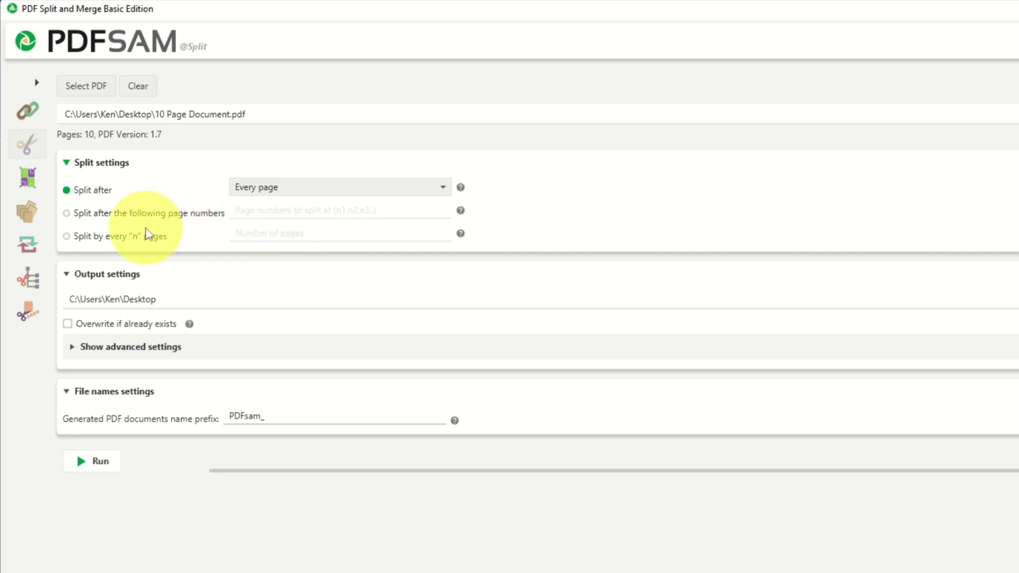
click(68, 216)
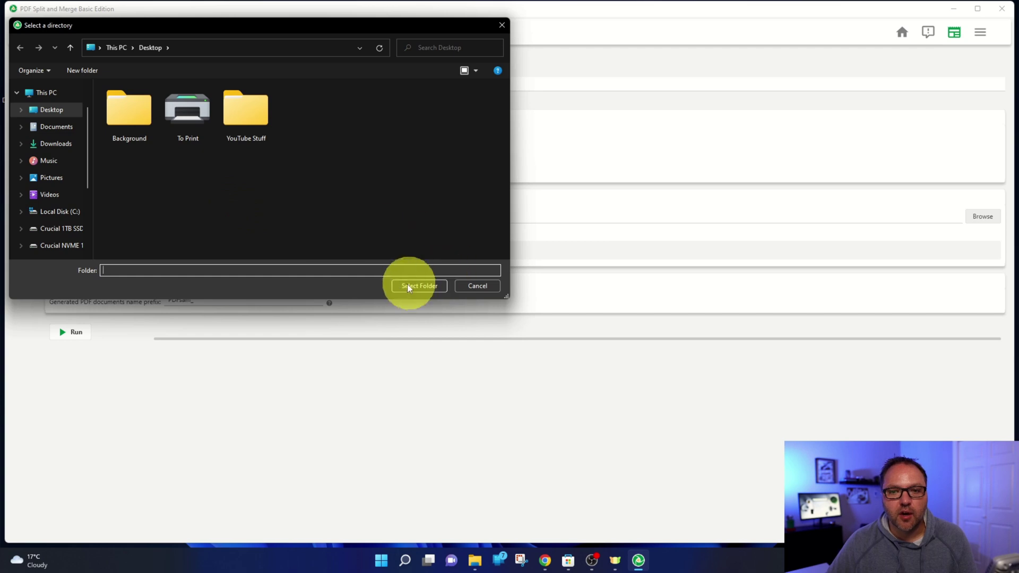
Dismiss the Select a directory dialog, leaving Desktop as the output folder
click(504, 25)
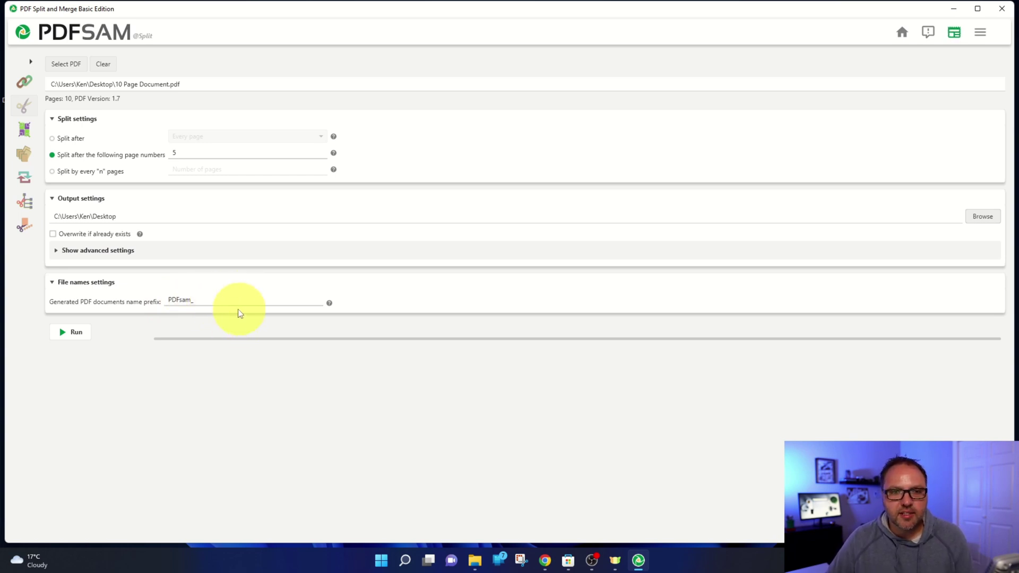
Run the split, allow it despite the non-empty Desktop folder, and restore the window
click(76, 333)
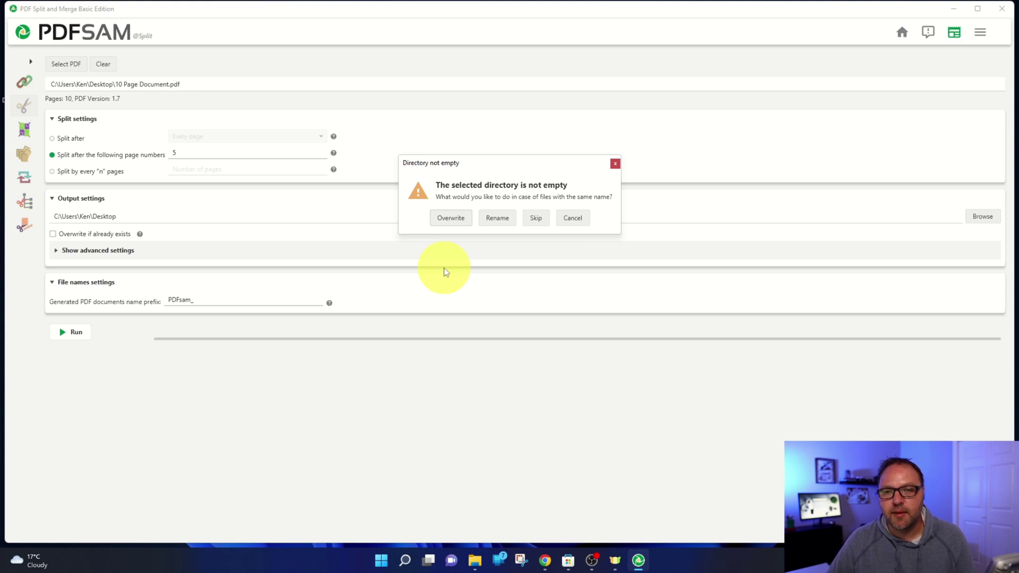
click(444, 220)
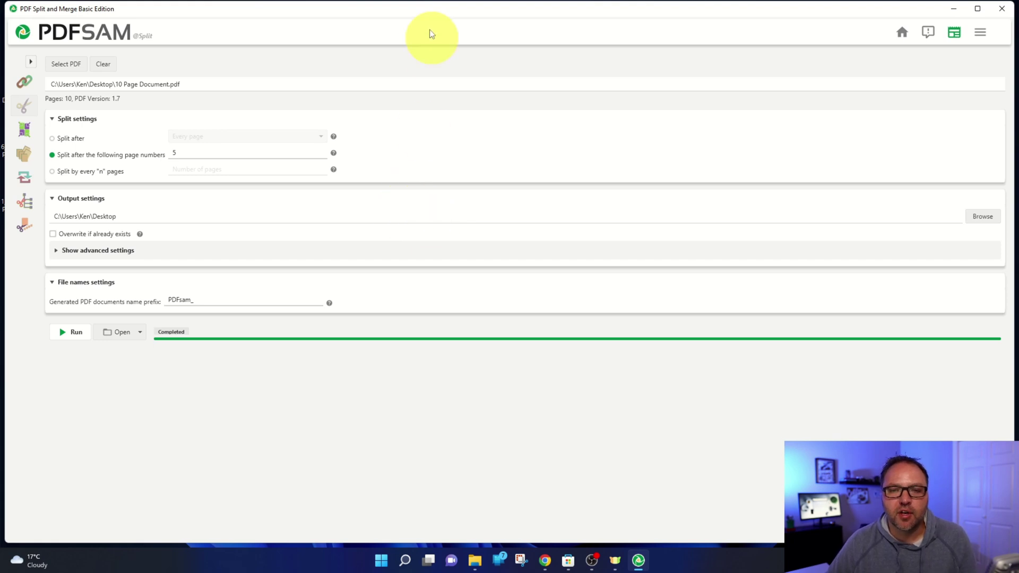
drag(340, 6, 423, 18)
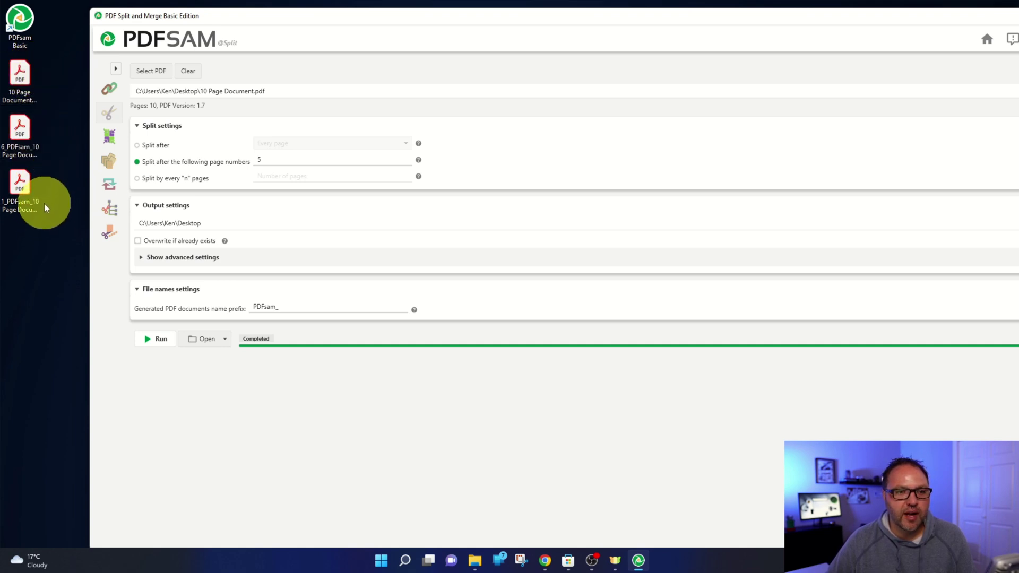
Open 6_PDFsam_10 Page Document and check it holds Pages 6–10
double_click(24, 135)
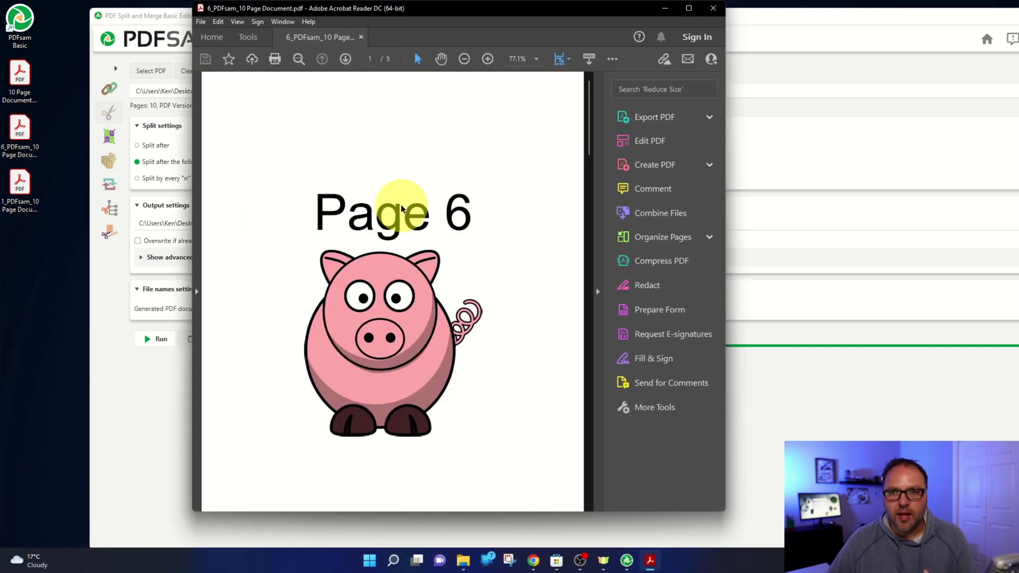
scroll(489, 160, down, 10)
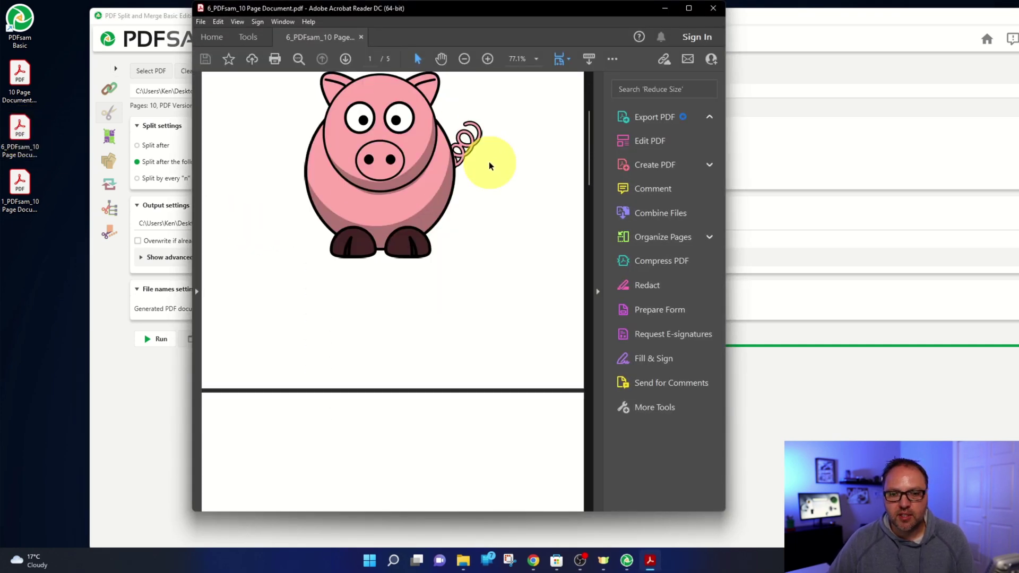
scroll(488, 181, down, 15)
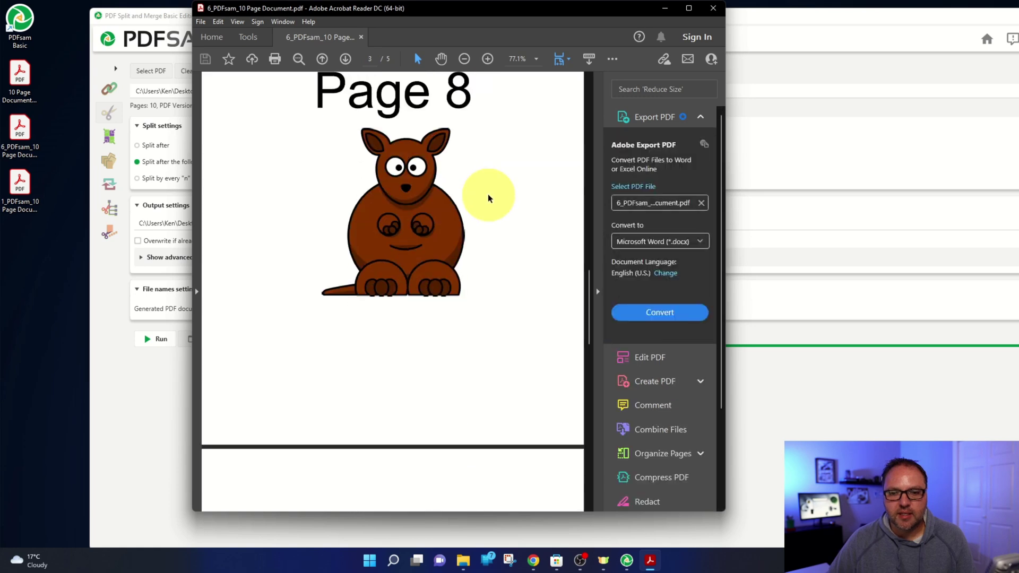
scroll(485, 202, down, 5)
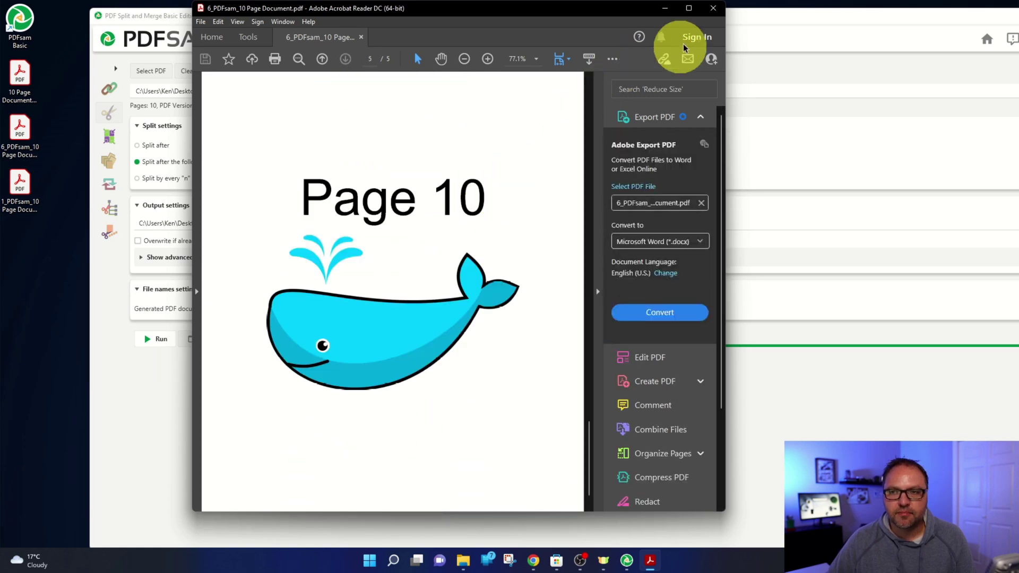
click(713, 8)
Open 1_PDFsam_10 Page Document and check it holds Pages 1–5
double_click(20, 182)
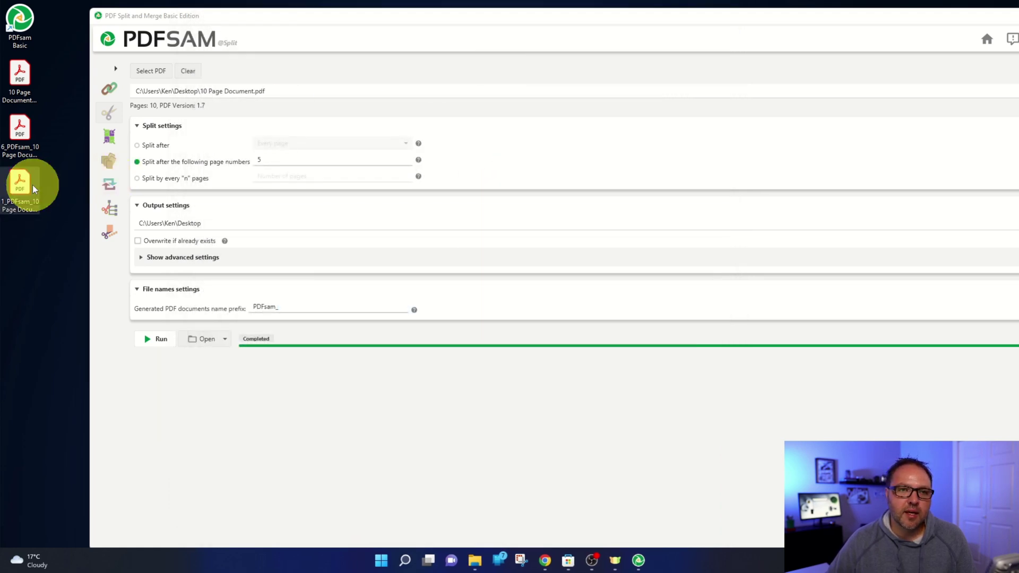
scroll(489, 194, down, 10)
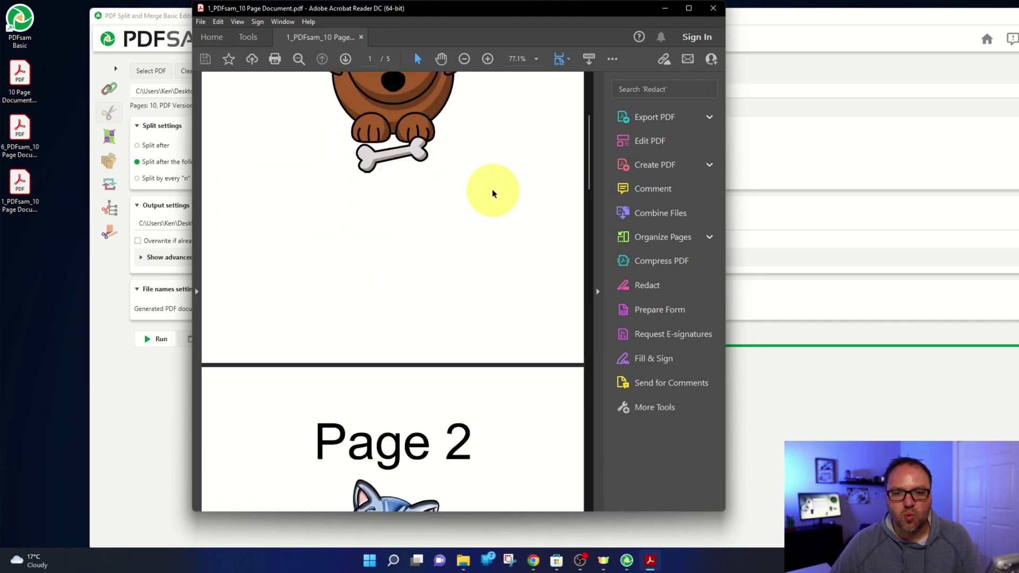
scroll(483, 206, down, 10)
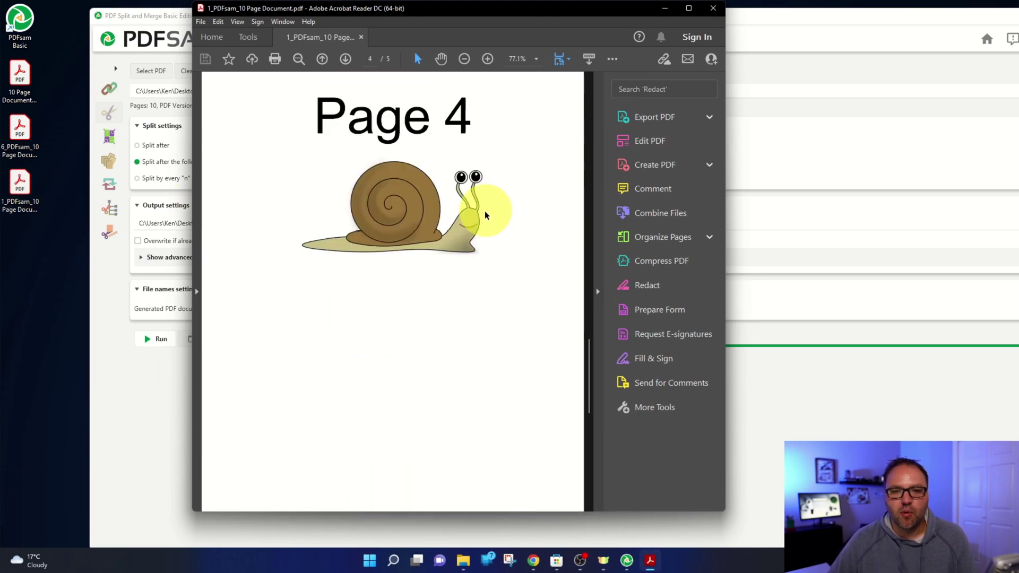
click(712, 9)
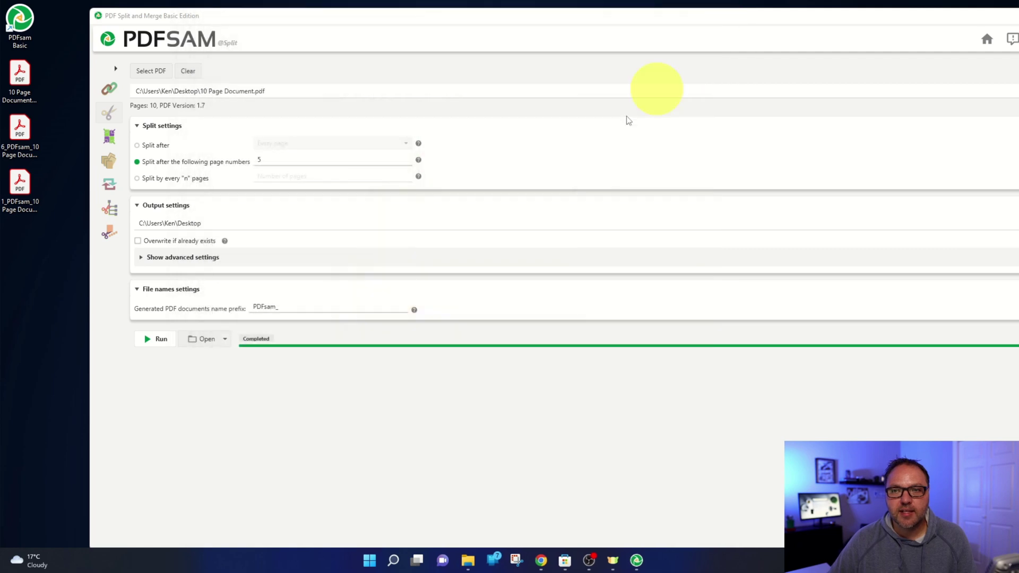